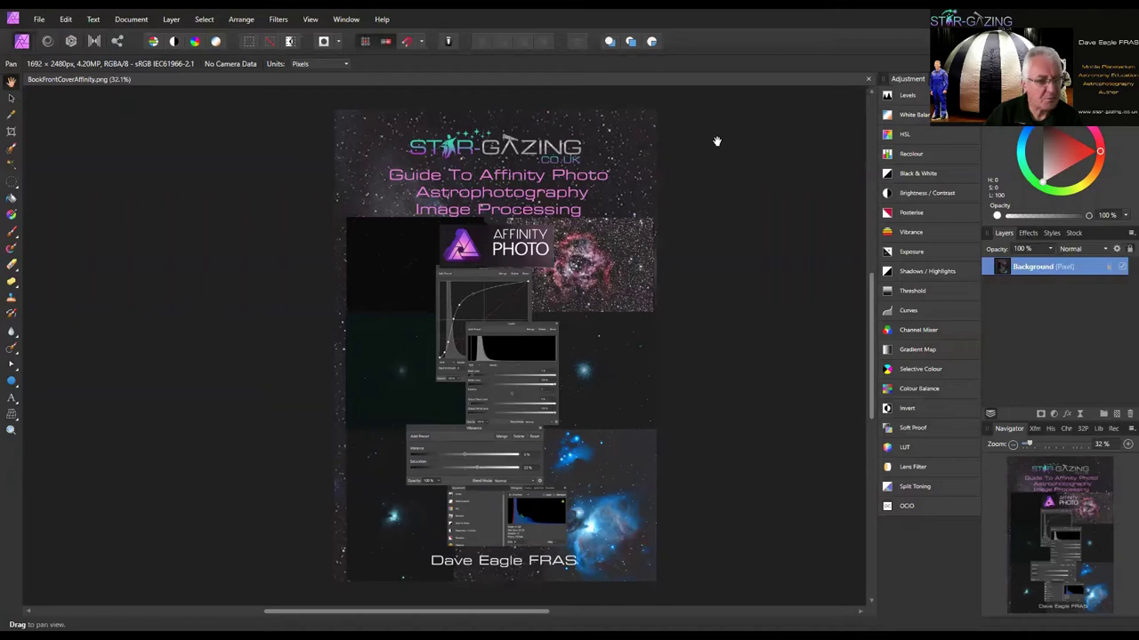
# Open the raw night-sky file Z75_3594.NEF for developing.
pyautogui.click(40, 20)
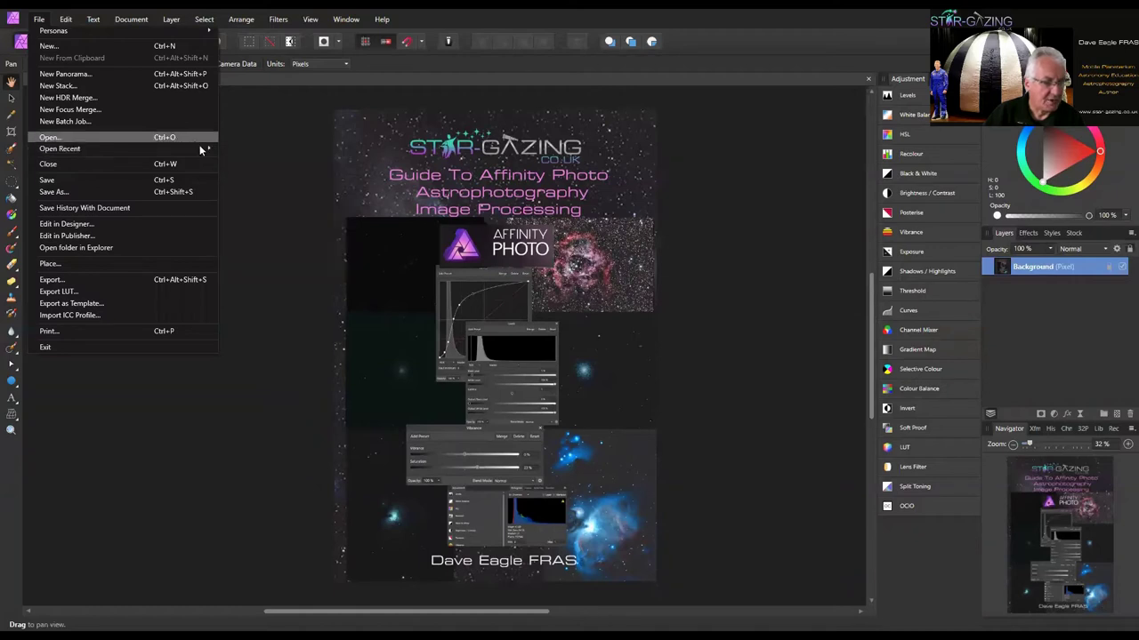
pyautogui.click(230, 161)
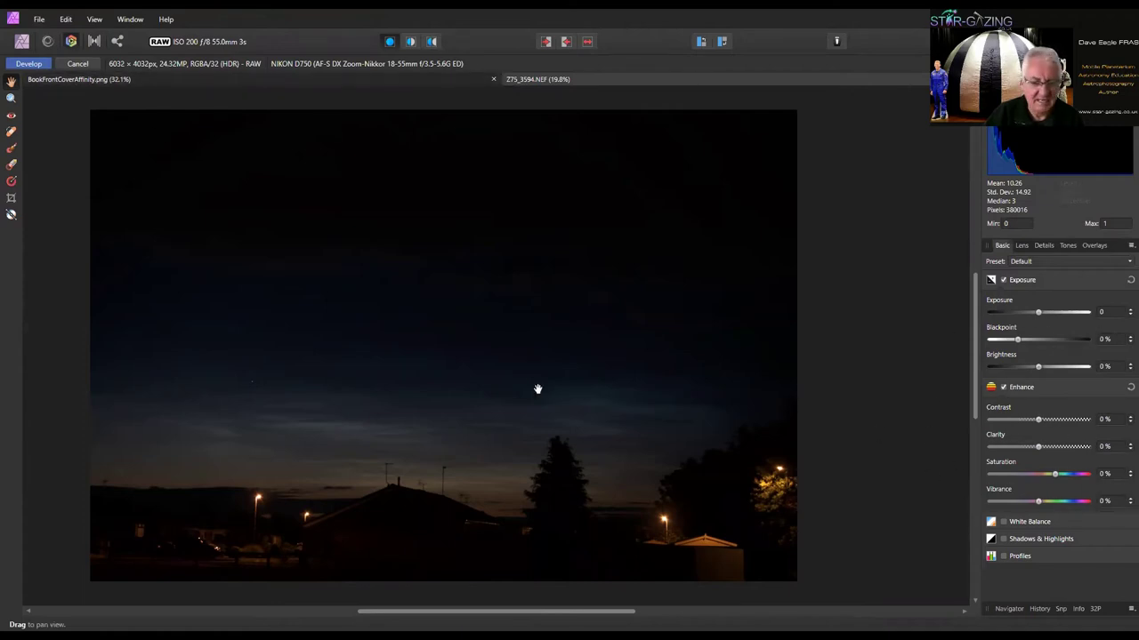
# Develop Z75_3594.NEF into a 16-bit RGBA Background pixel layer.
pyautogui.click(40, 65)
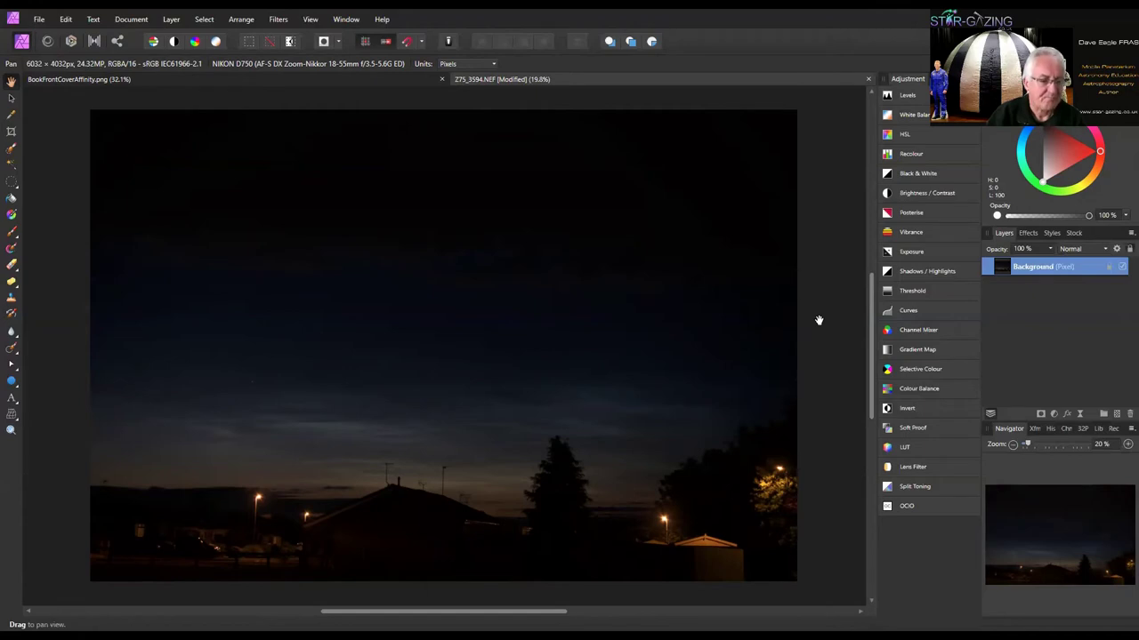
# Check the View > Studio panel list for the Library, leaving it unchanged.
pyautogui.click(311, 20)
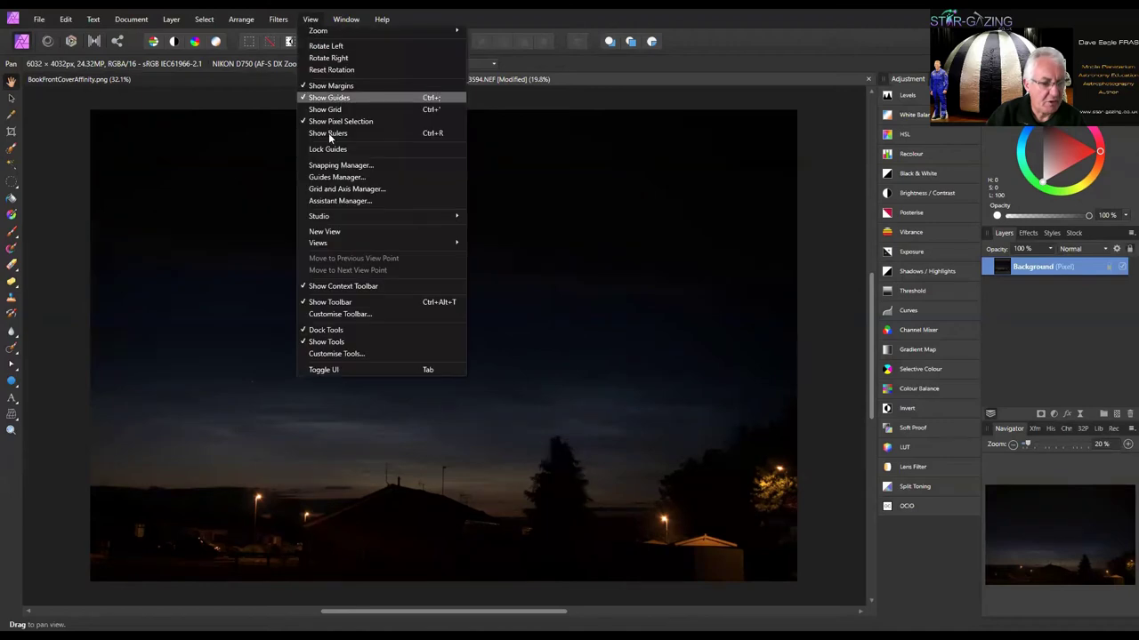
pyautogui.moveTo(345, 217)
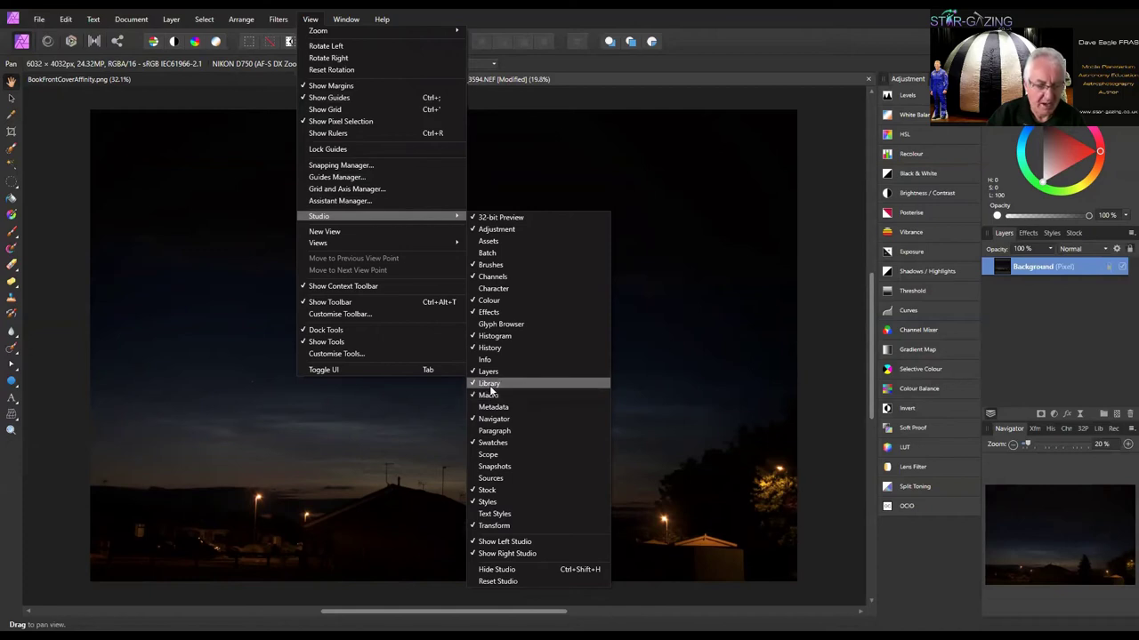
pyautogui.click(701, 62)
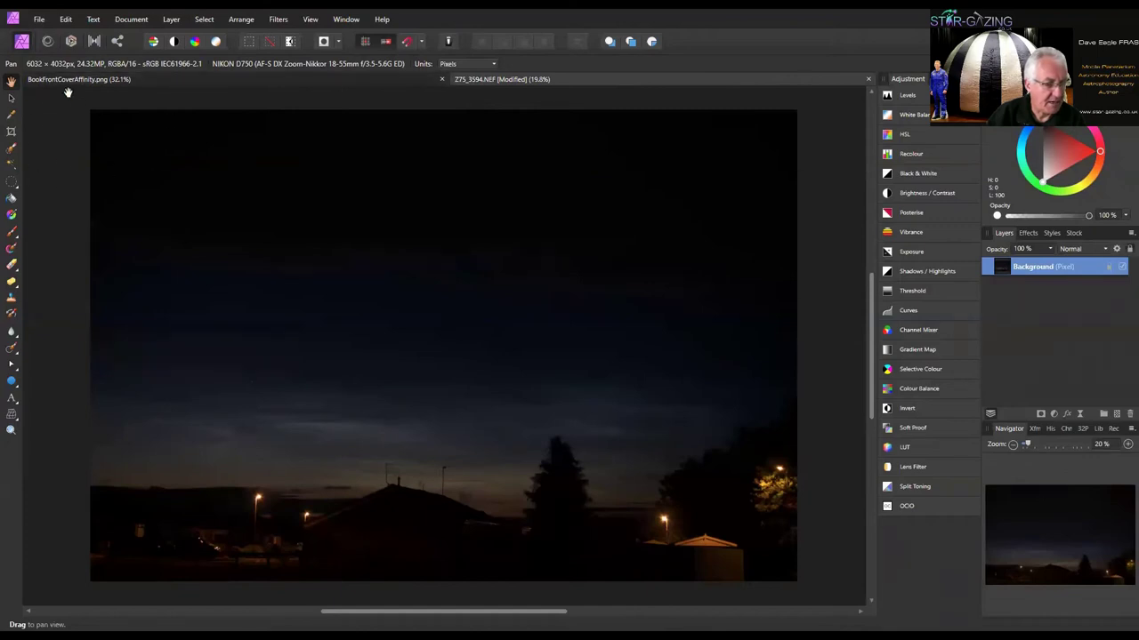
# Switch between the Library and Macro tabs, ending on the empty Macro panel.
pyautogui.click(1100, 430)
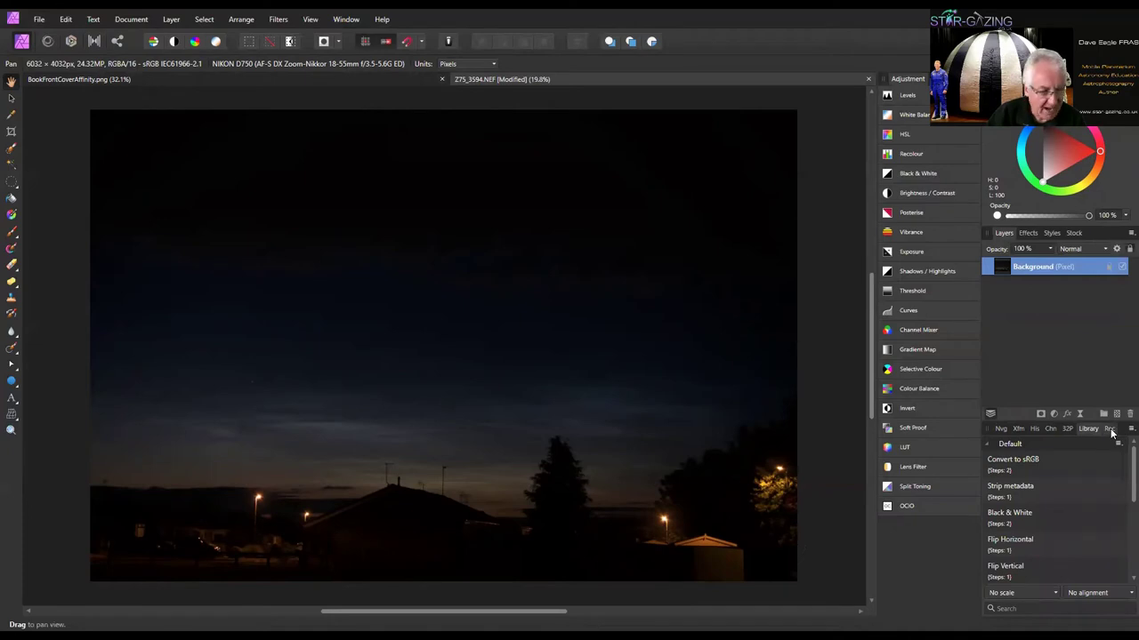
pyautogui.click(1110, 429)
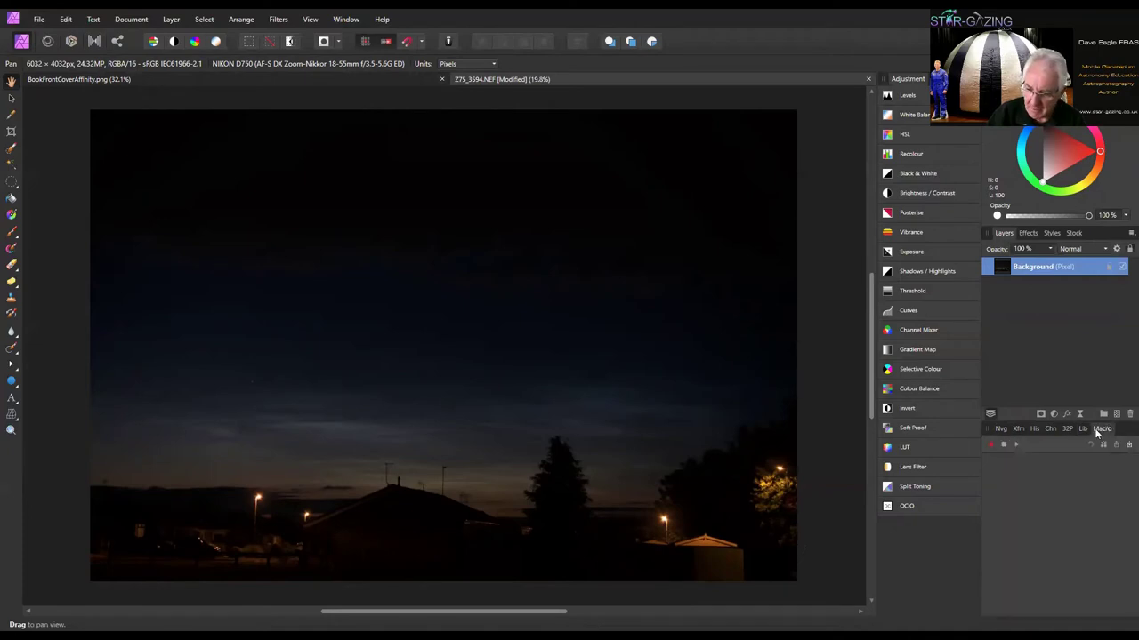
pyautogui.click(1085, 431)
pyautogui.click(1108, 431)
pyautogui.click(1084, 431)
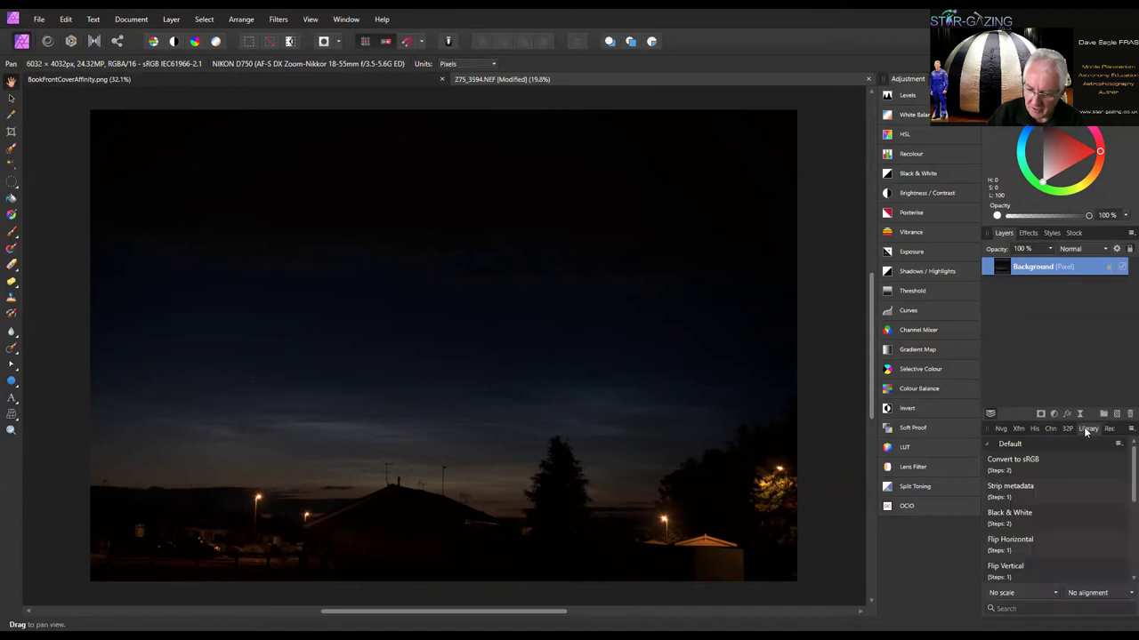
pyautogui.click(1111, 431)
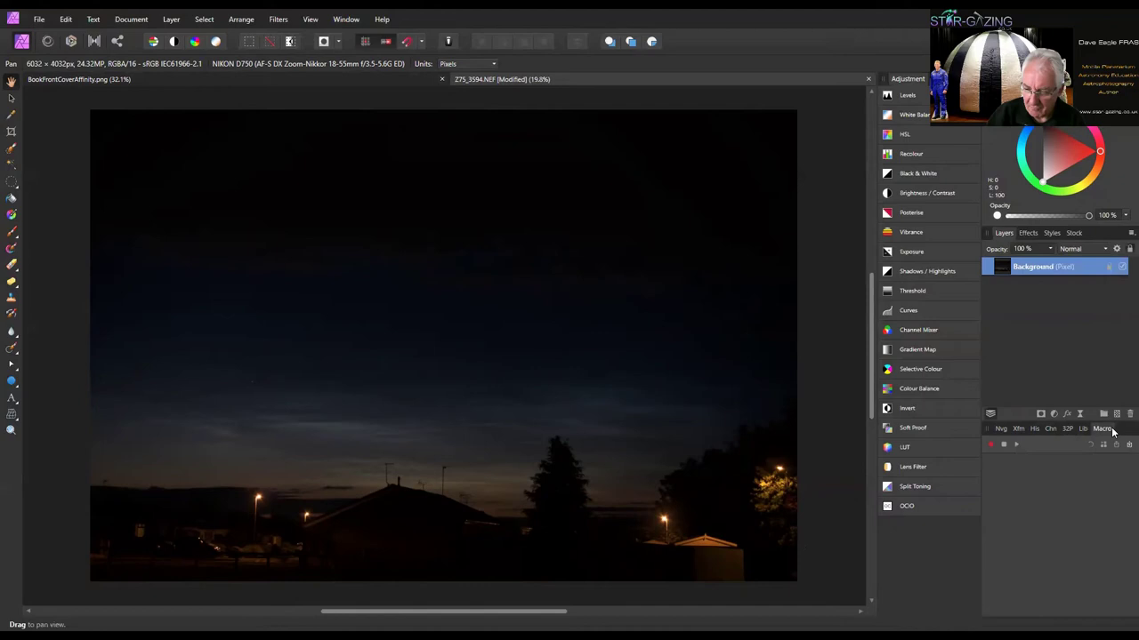
pyautogui.click(1085, 430)
pyautogui.click(1111, 430)
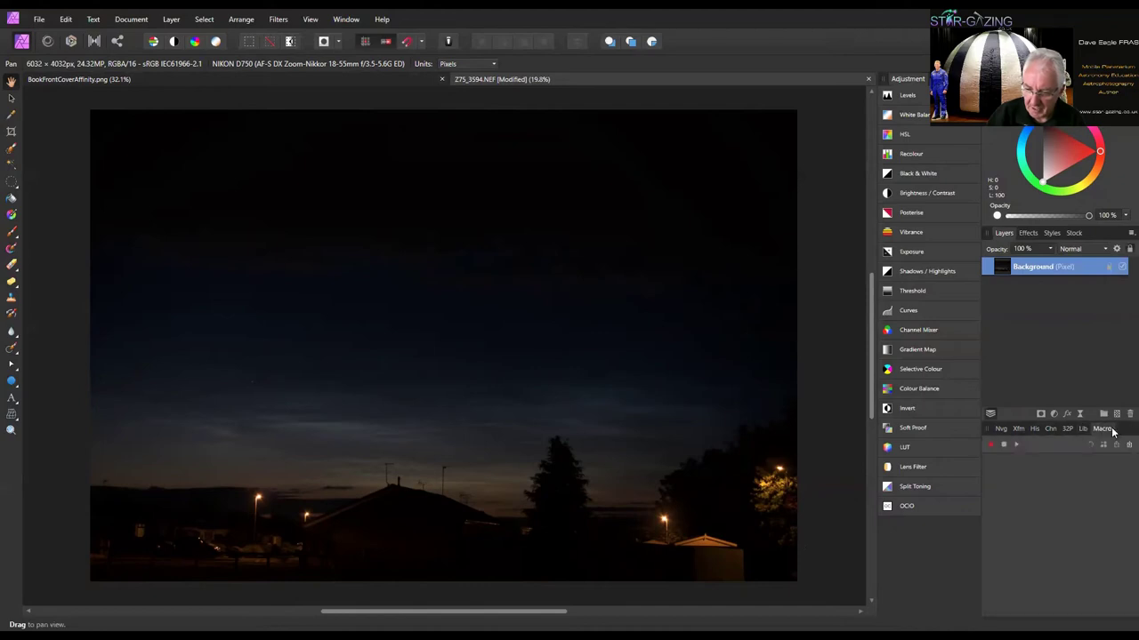
# Start recording, then add a Curves adjustment bowed upward to brighten the sky, fine-tuning its points.
pyautogui.click(991, 446)
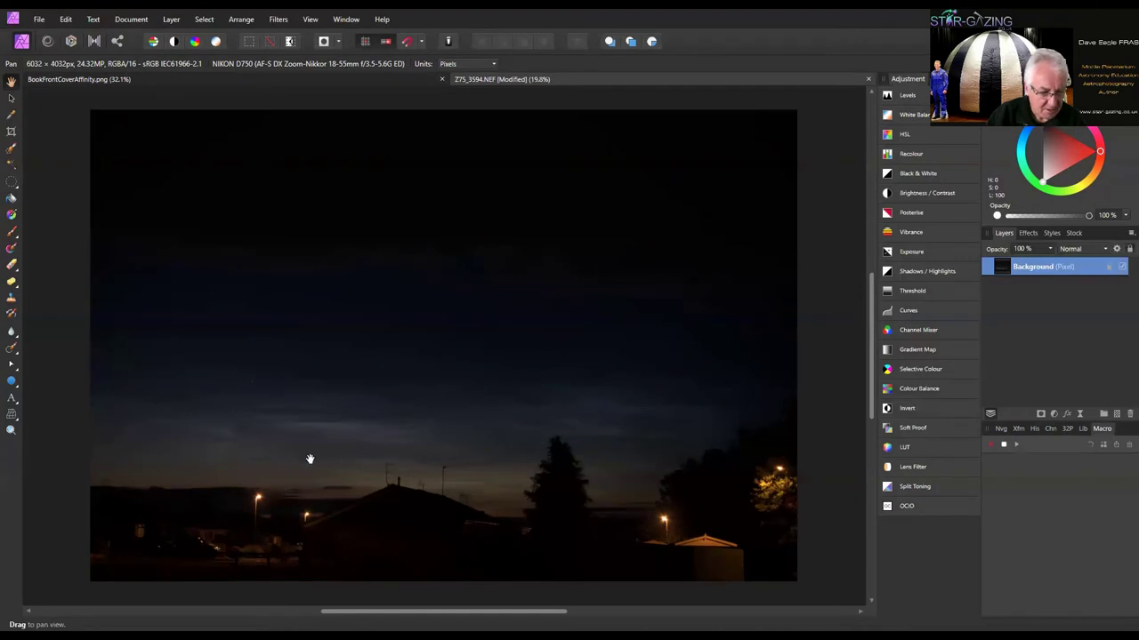
pyautogui.click(899, 309)
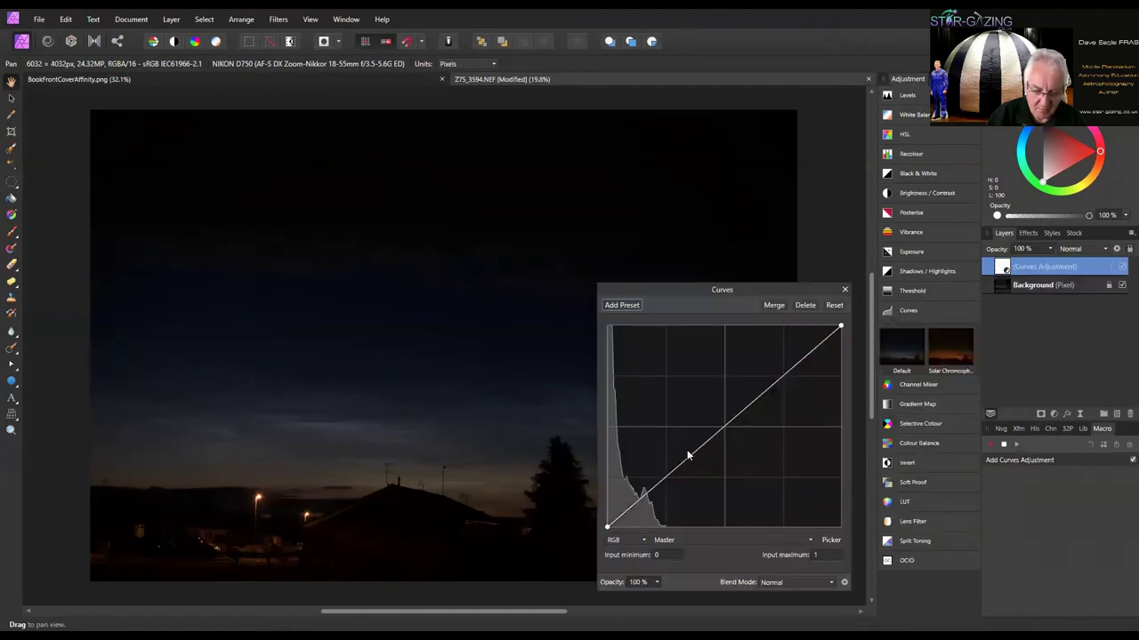
pyautogui.moveTo(688, 456); pyautogui.dragTo(630, 442)
pyautogui.click(658, 378)
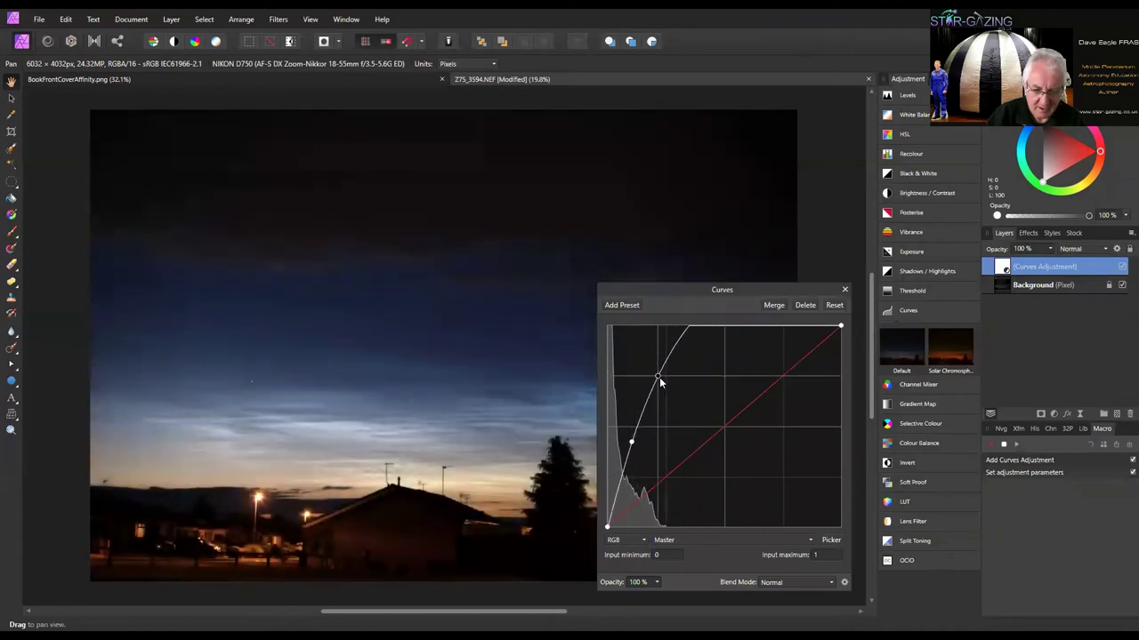
pyautogui.moveTo(660, 382); pyautogui.dragTo(664, 388)
pyautogui.moveTo(717, 348); pyautogui.dragTo(724, 358)
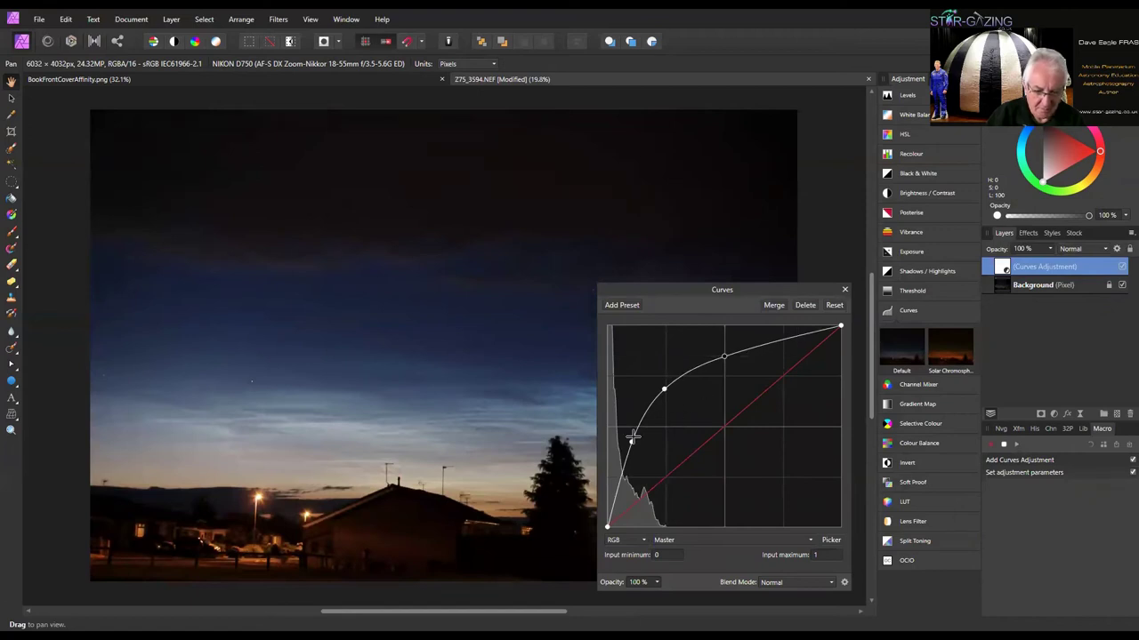
pyautogui.moveTo(633, 442); pyautogui.dragTo(637, 446)
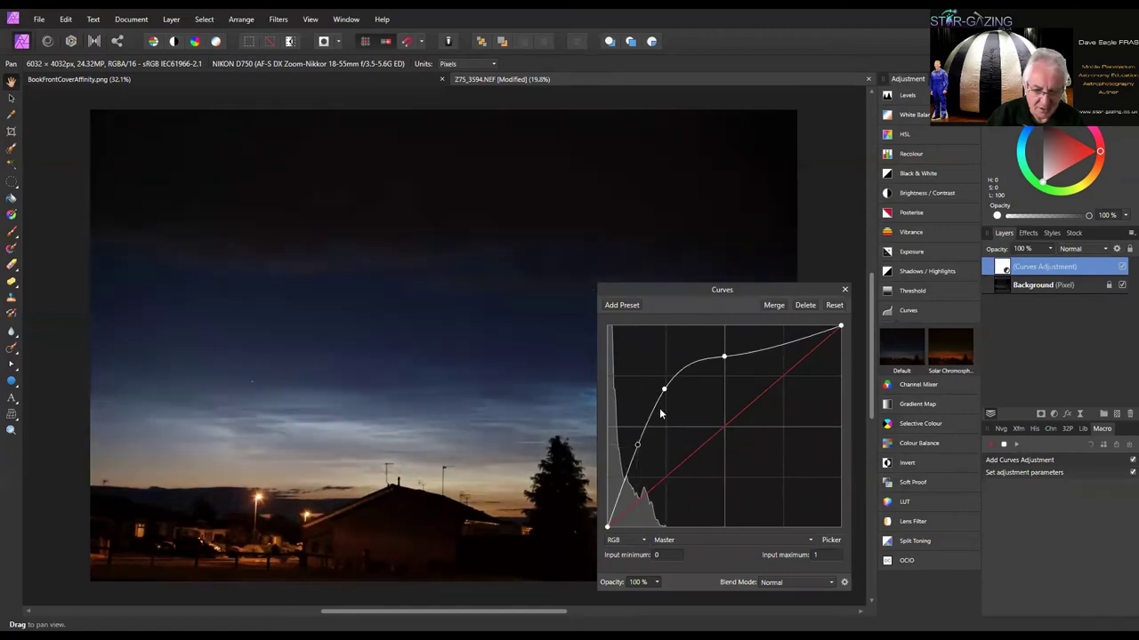
pyautogui.moveTo(664, 389); pyautogui.dragTo(670, 393)
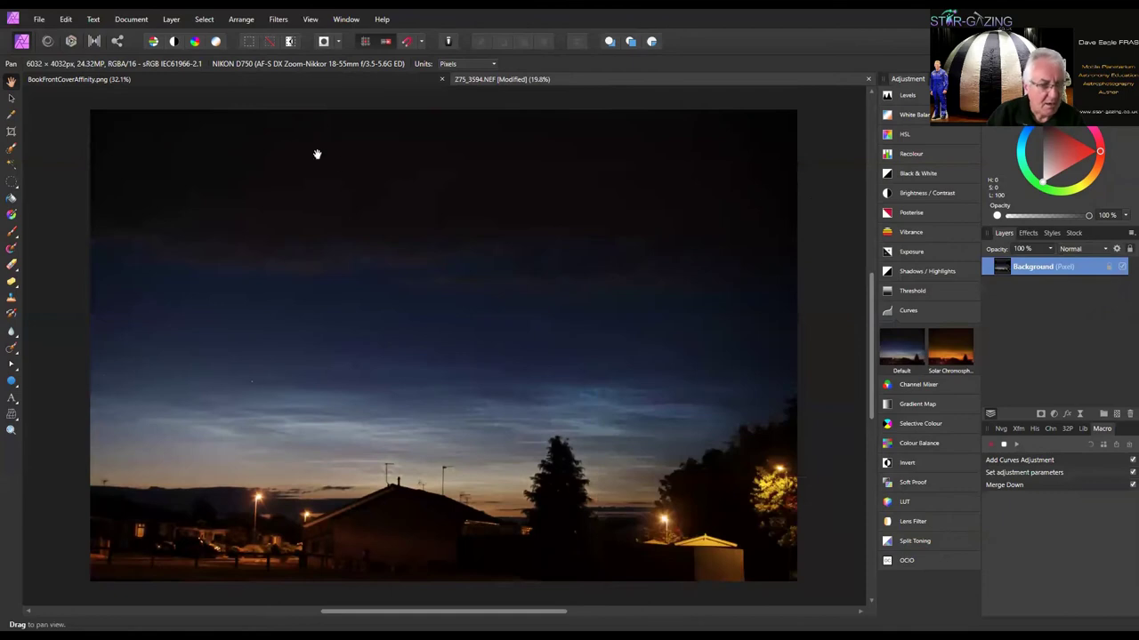
# Add a Live Unsharp Mask with 8.6 px radius and merge it into the Background.
pyautogui.click(171, 19)
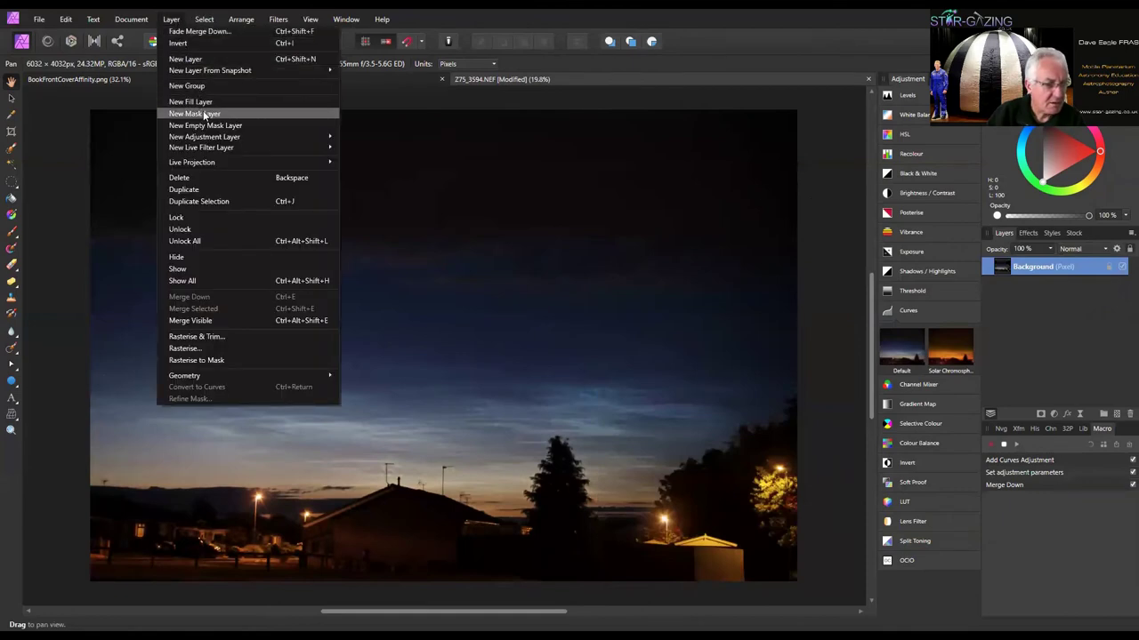
pyautogui.moveTo(201, 151)
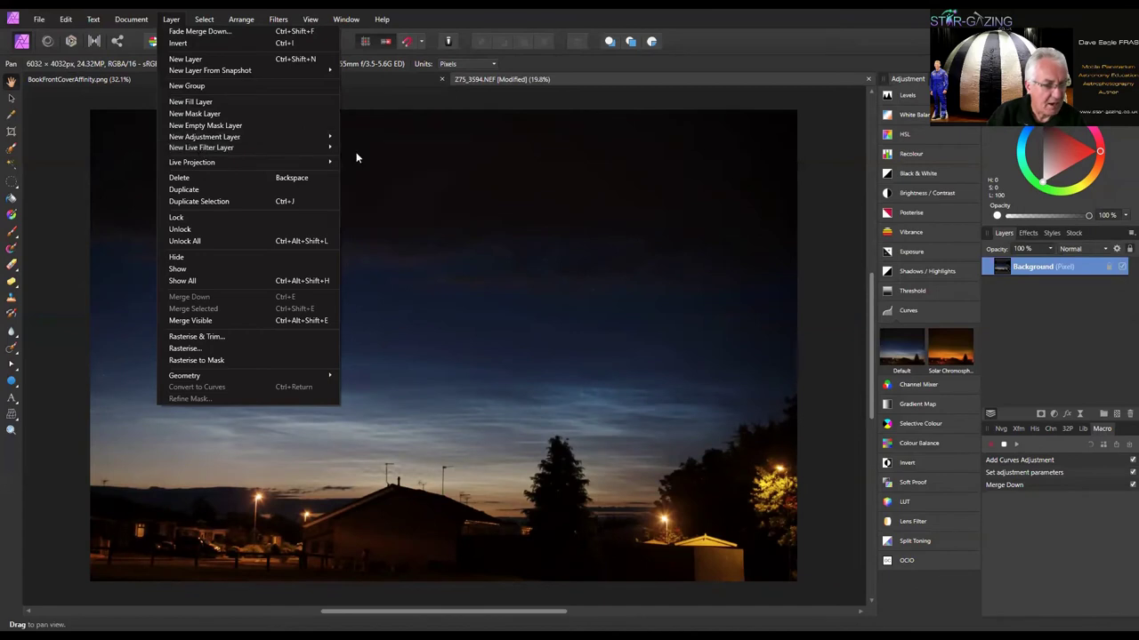
pyautogui.moveTo(360, 160)
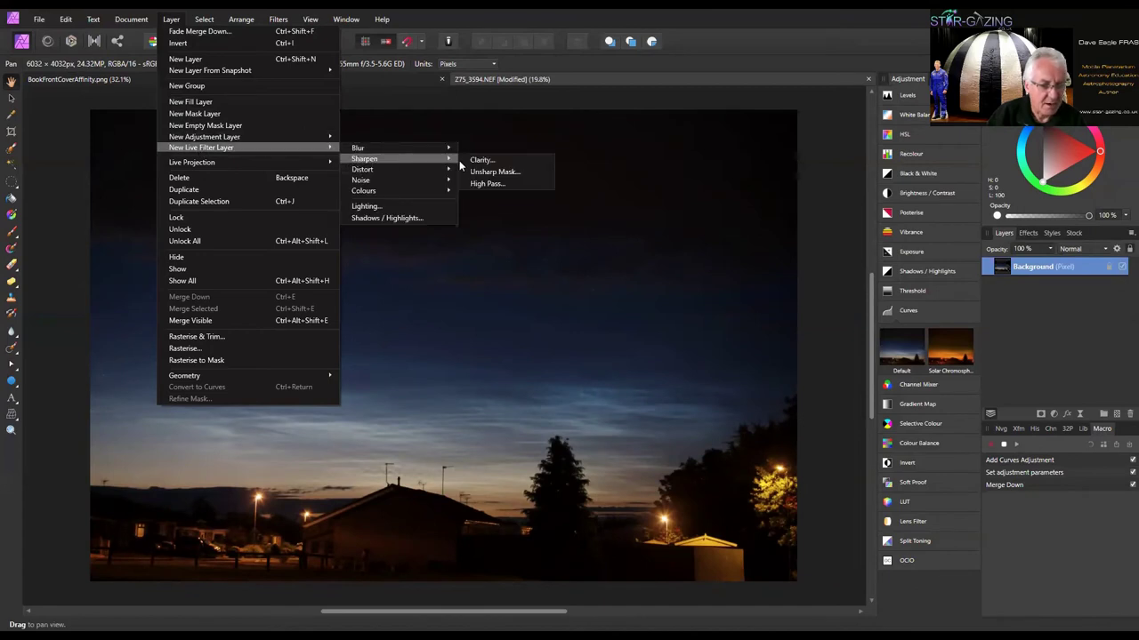
pyautogui.click(496, 171)
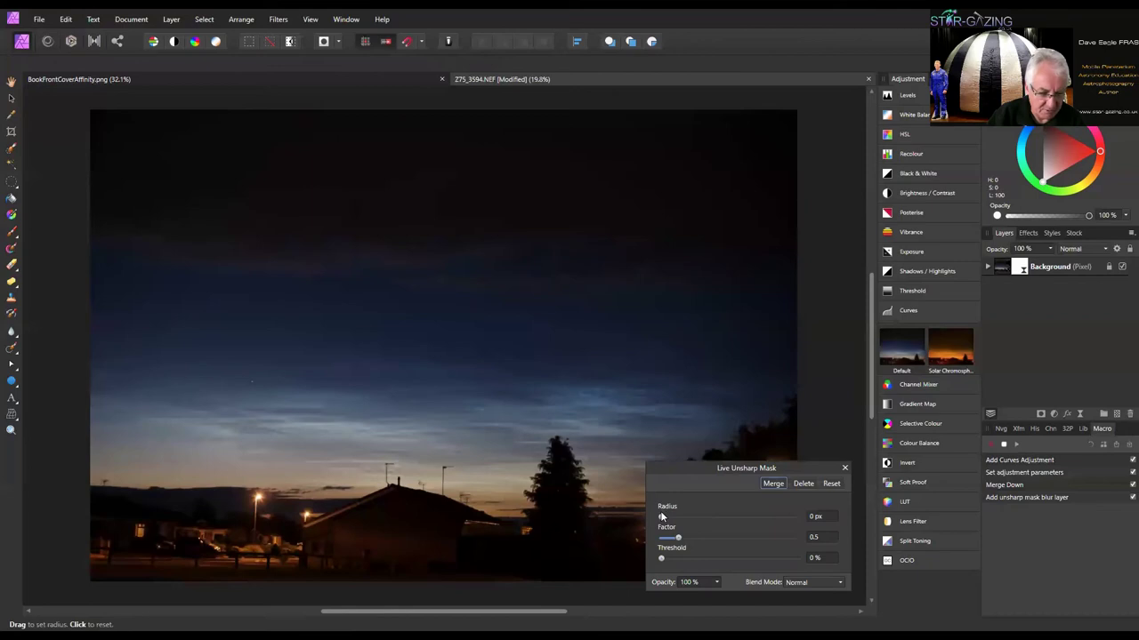
pyautogui.moveTo(662, 519); pyautogui.dragTo(718, 521)
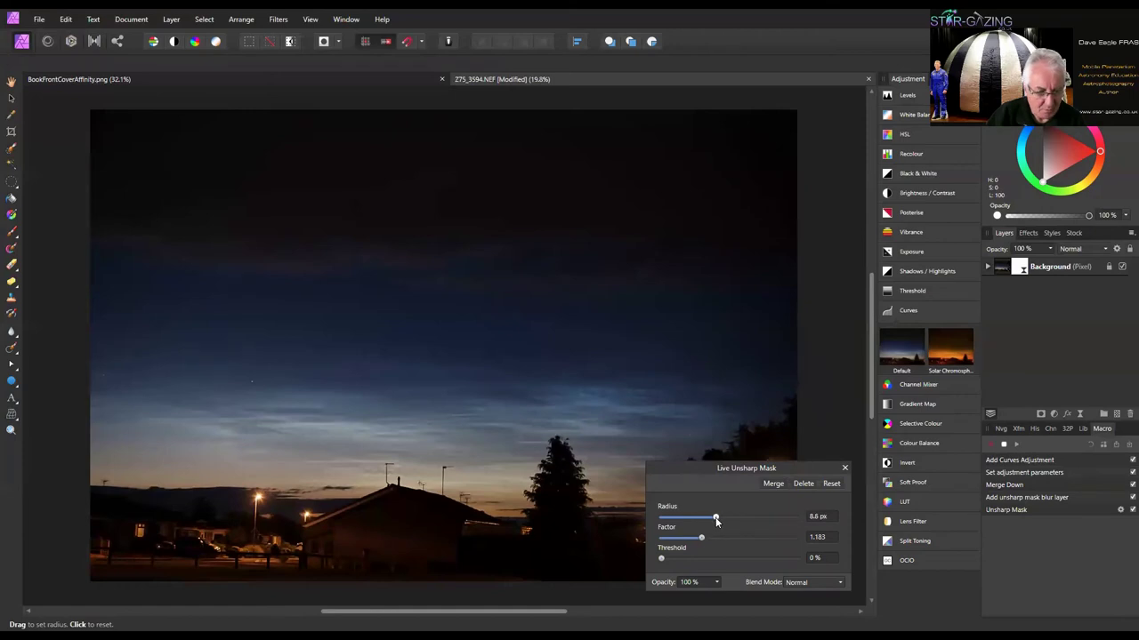
pyautogui.click(780, 484)
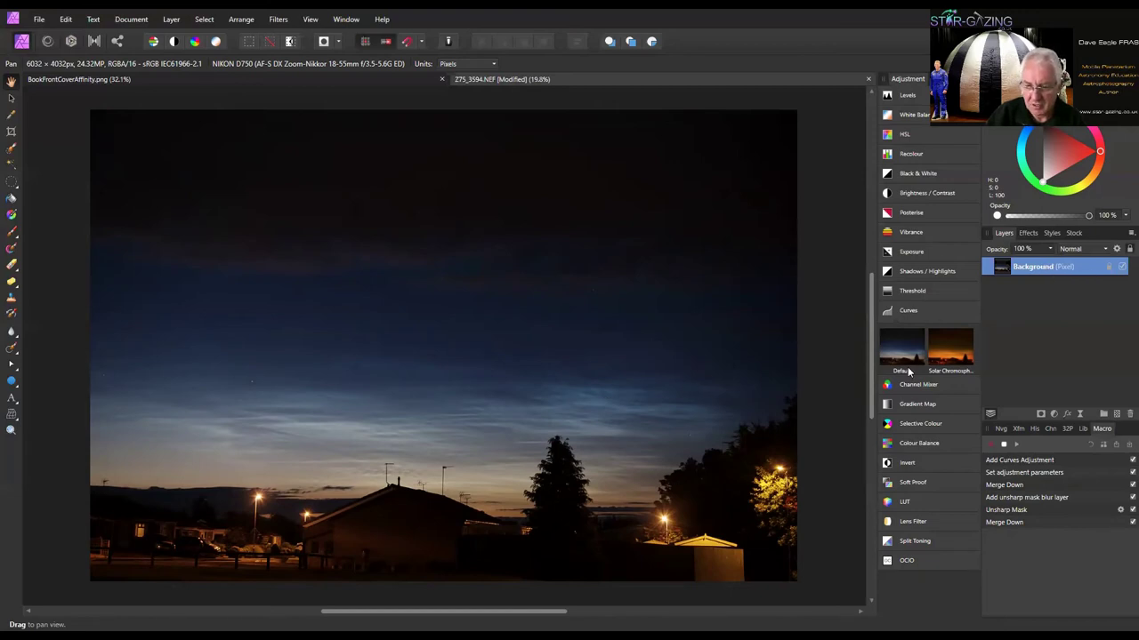
# Add a Vibrance adjustment at 49% saturation and merge it down with Ctrl+E.
pyautogui.click(909, 234)
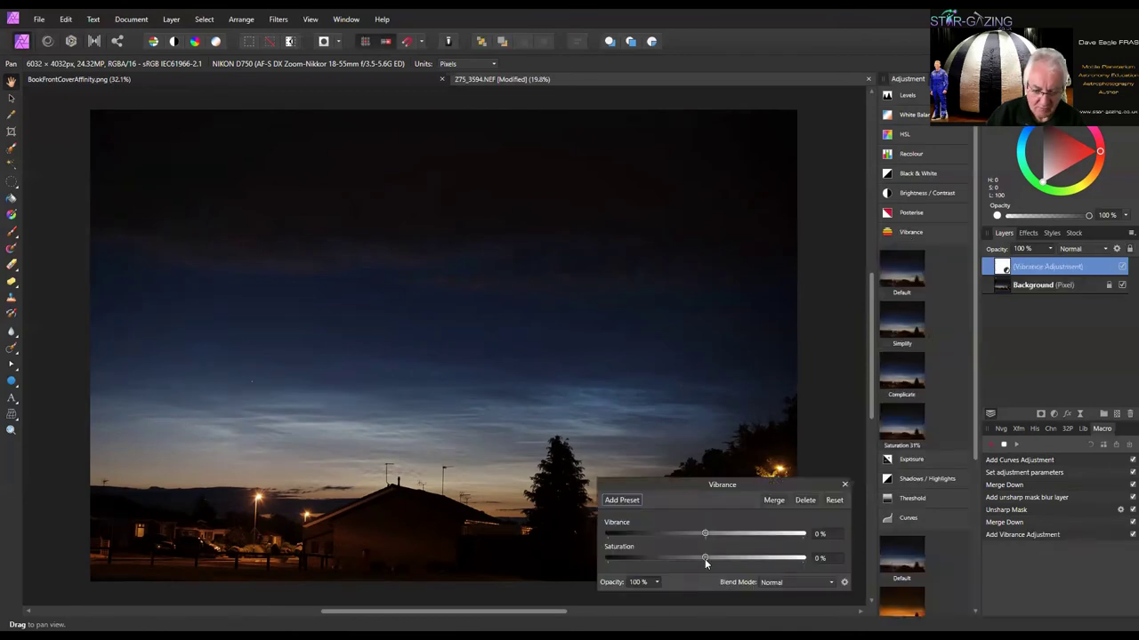
pyautogui.moveTo(705, 557); pyautogui.dragTo(748, 558)
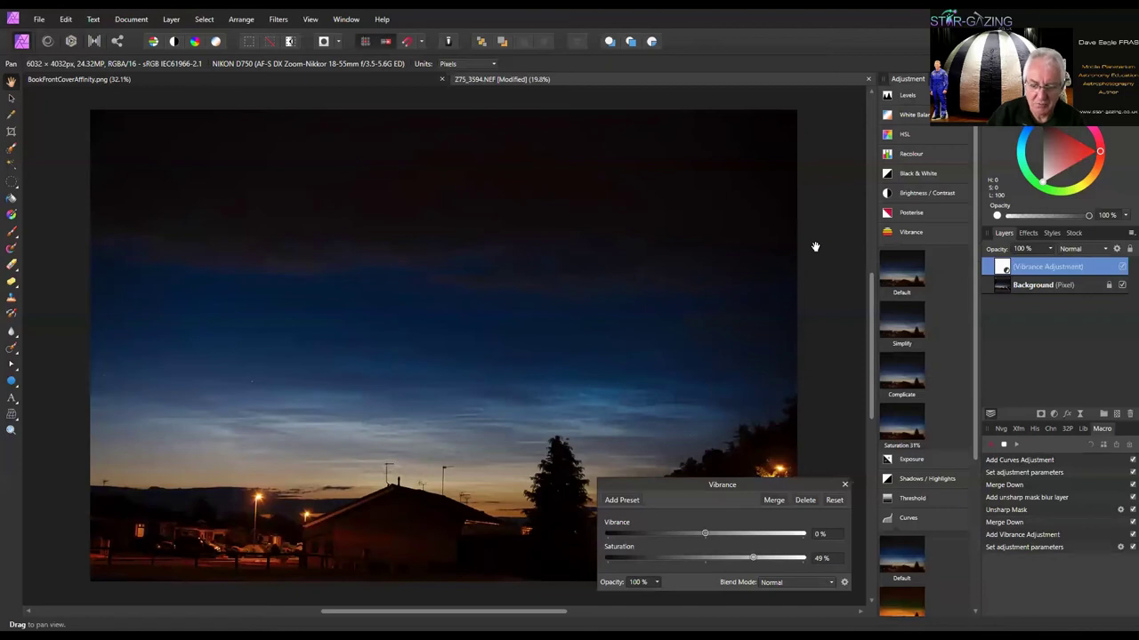
pyautogui.hotkey('ctrl', 'e')
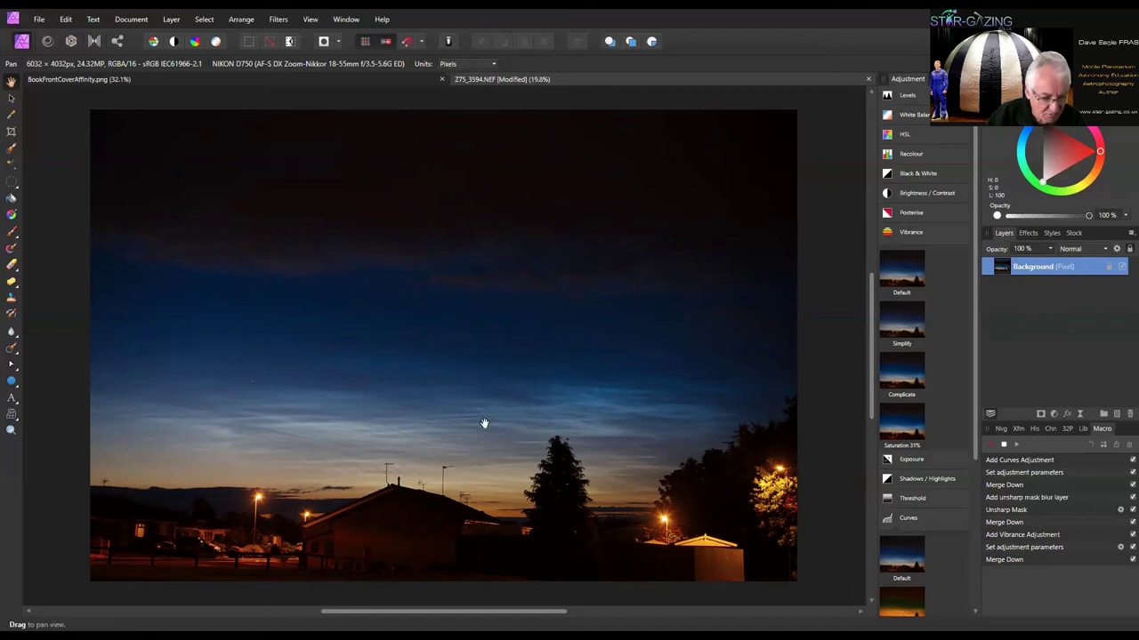
# Stop recording and save the macro to the Library as NLC-Adjustment-4.
pyautogui.click(1004, 444)
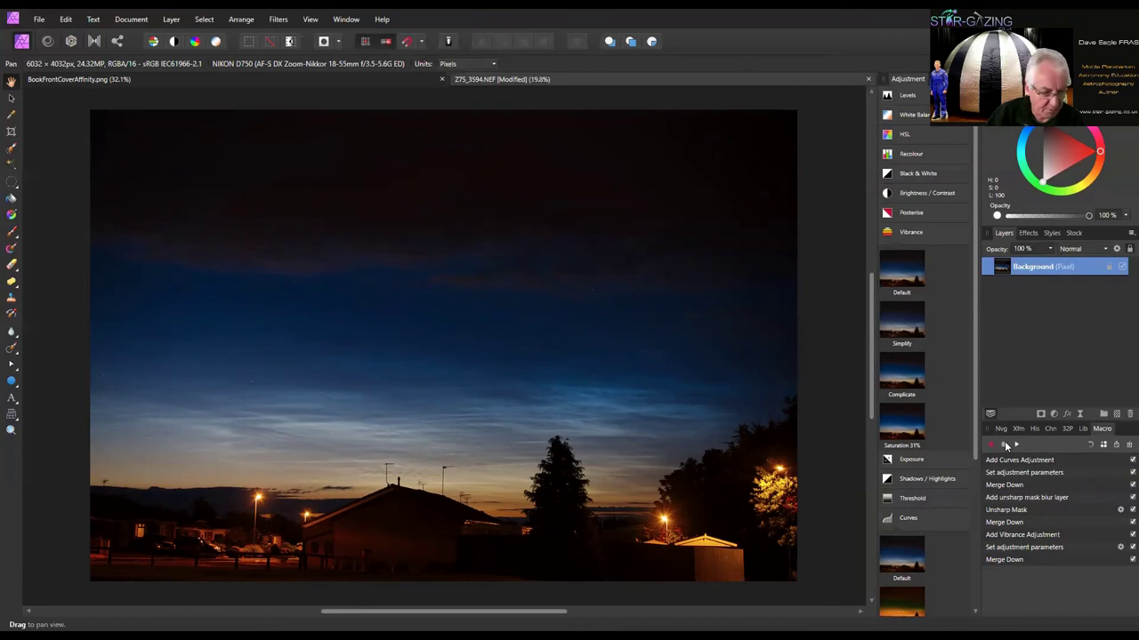
pyautogui.click(1103, 445)
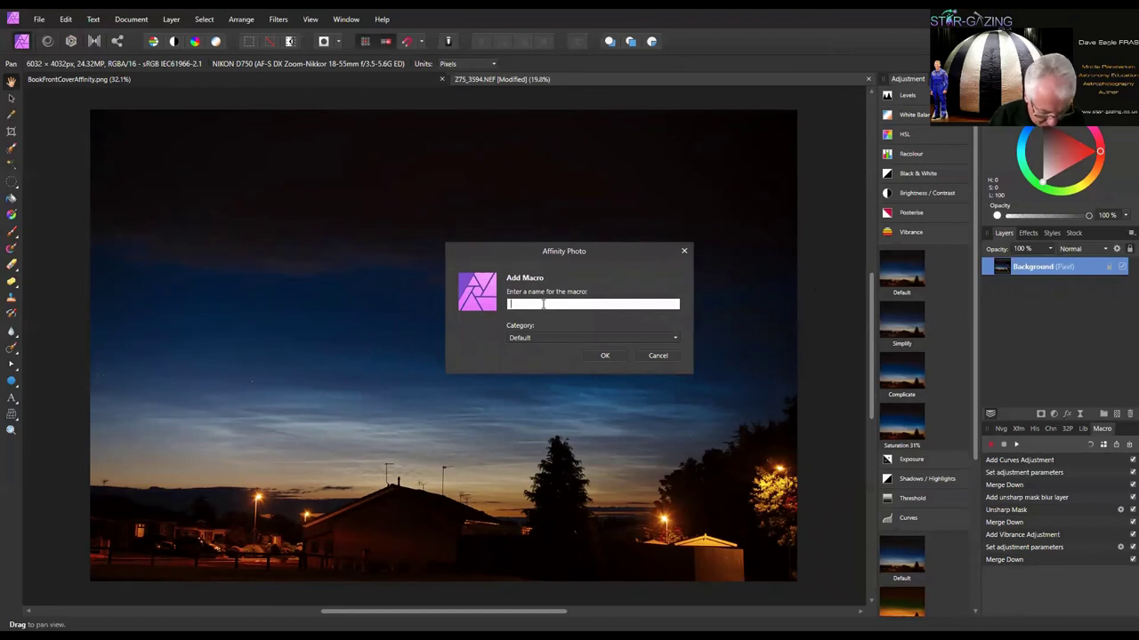
pyautogui.write('N')
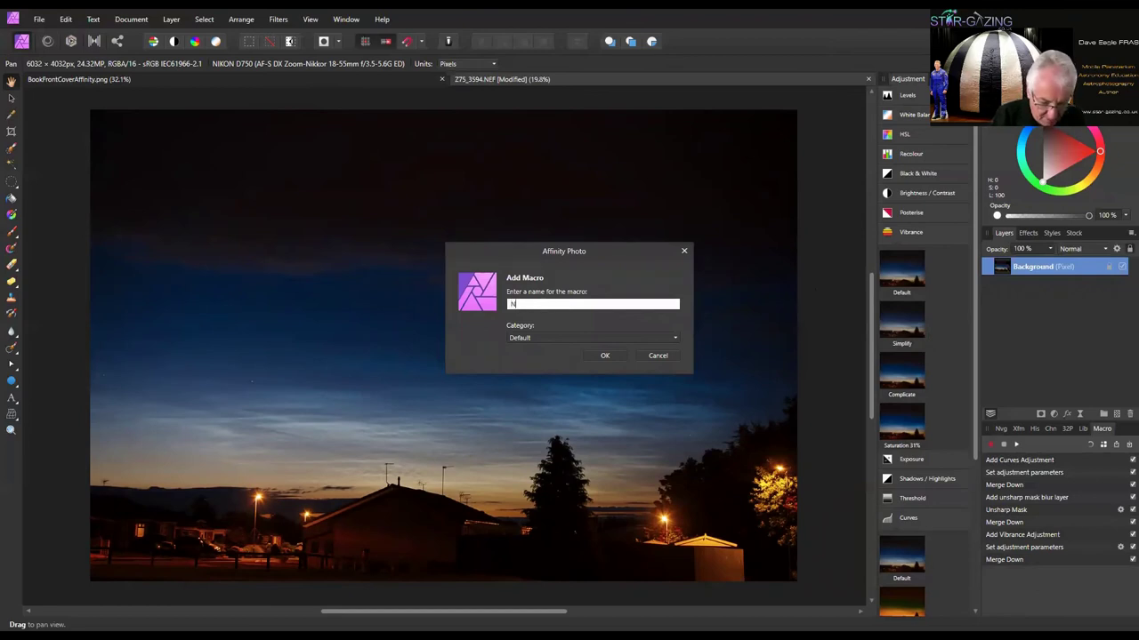
pyautogui.write('LC')
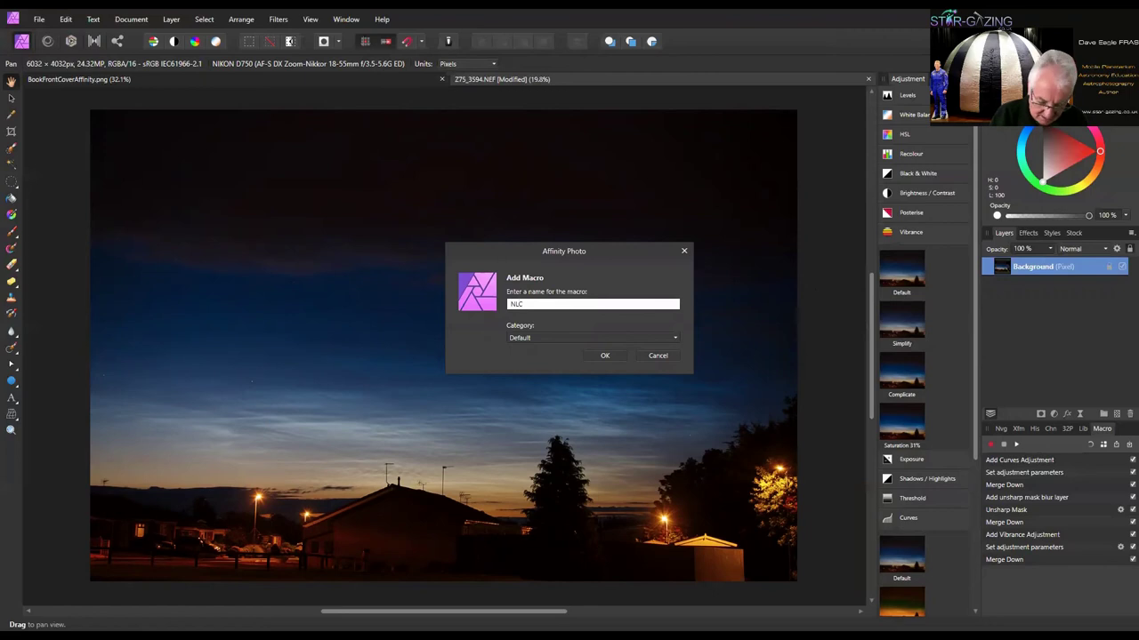
pyautogui.write('-Adju')
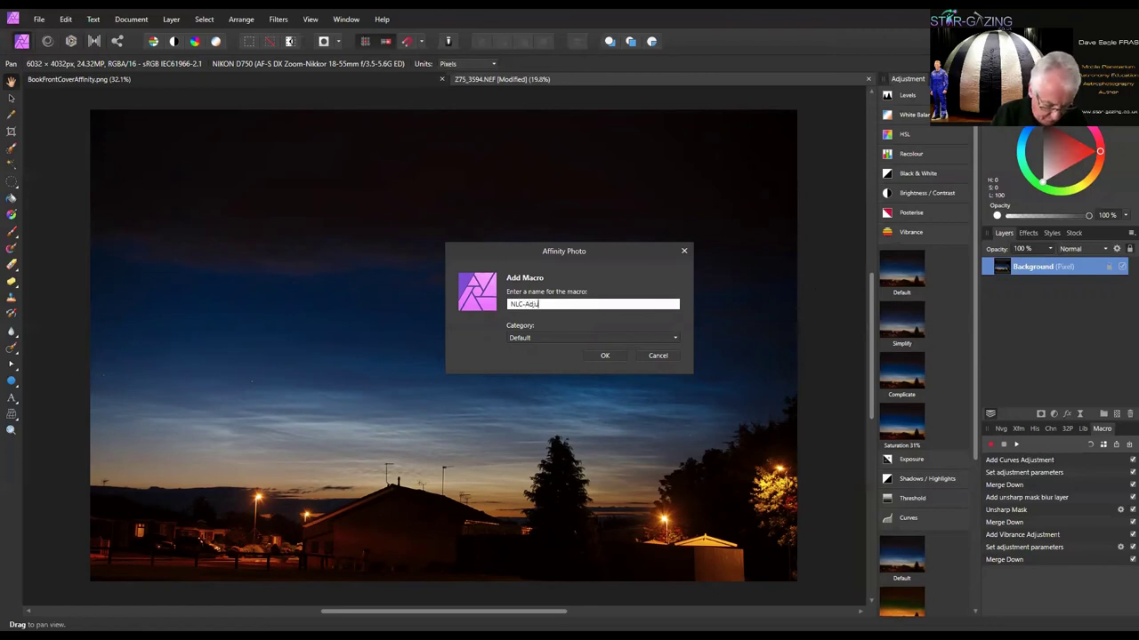
pyautogui.write('stment')
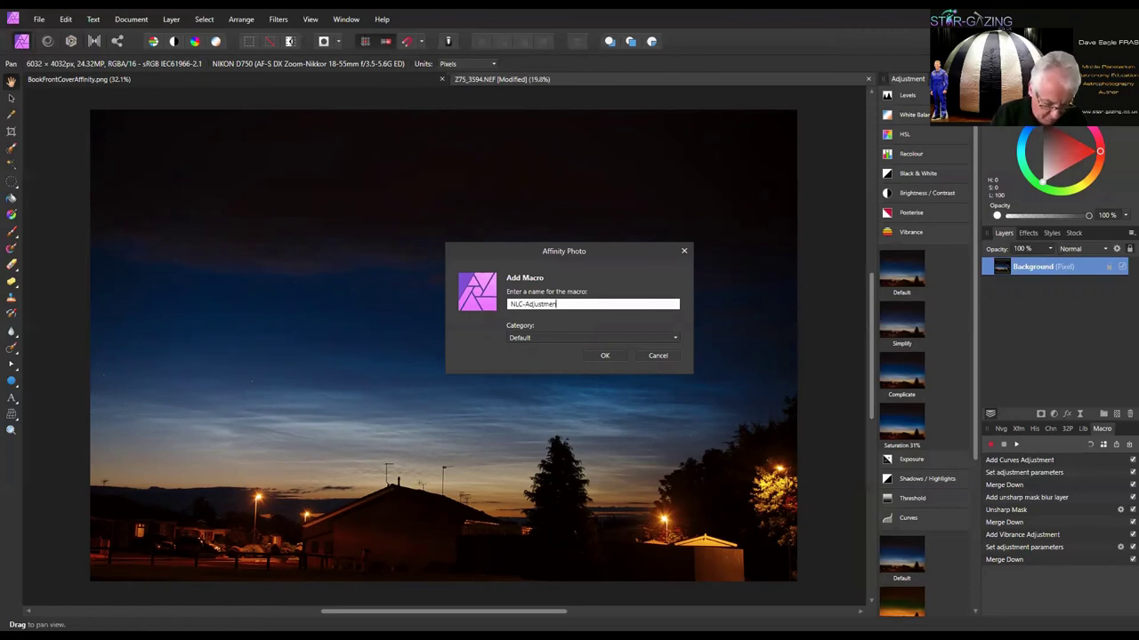
pyautogui.write('-4')
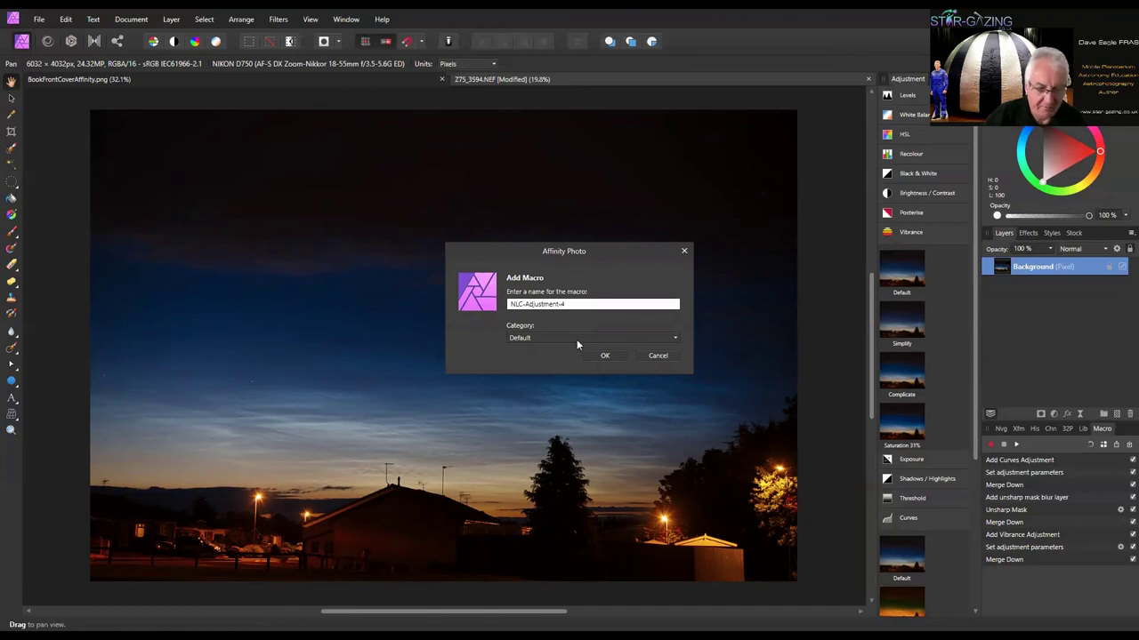
pyautogui.click(605, 356)
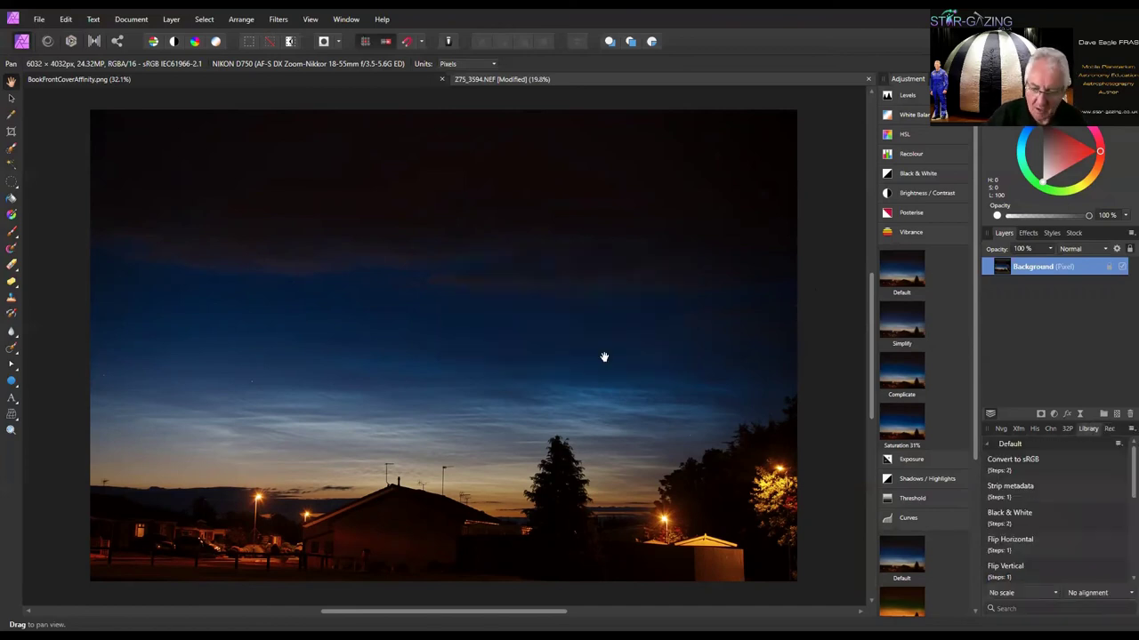
# Switch between the Macro and Library tabs and scroll the Library to the NLC entries.
pyautogui.click(1110, 430)
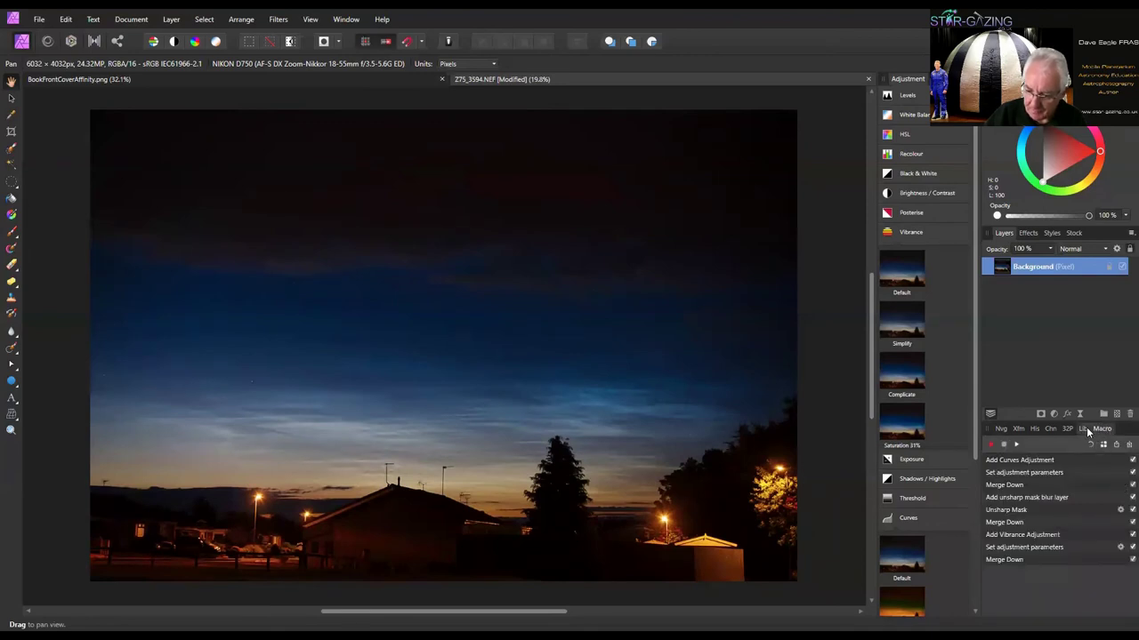
pyautogui.click(1087, 430)
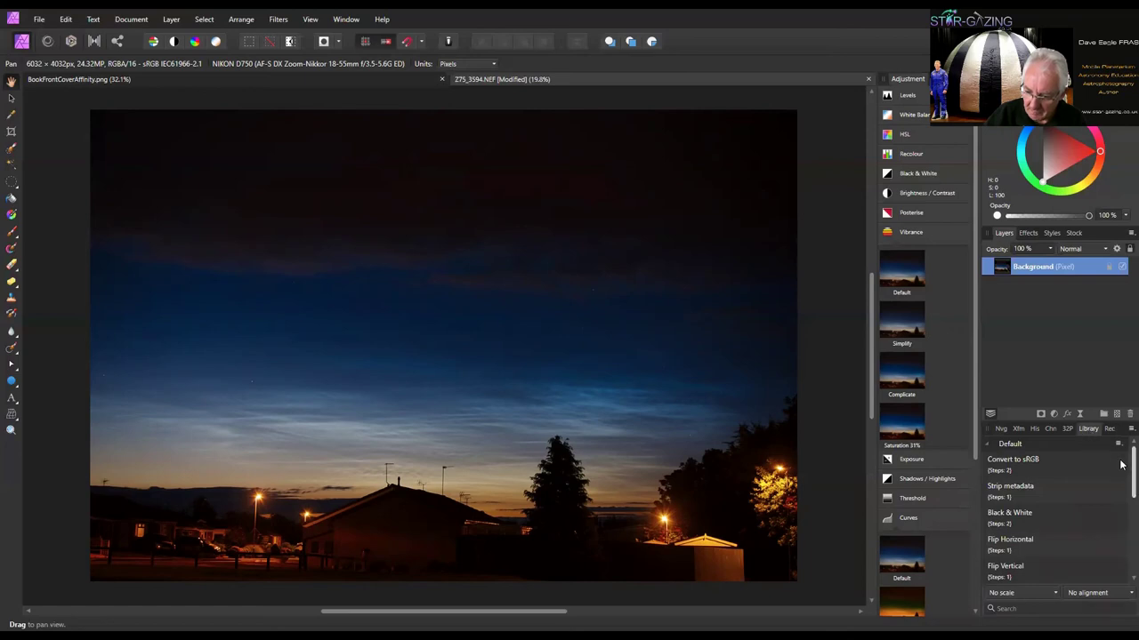
pyautogui.scroll(-8, 1122, 507)
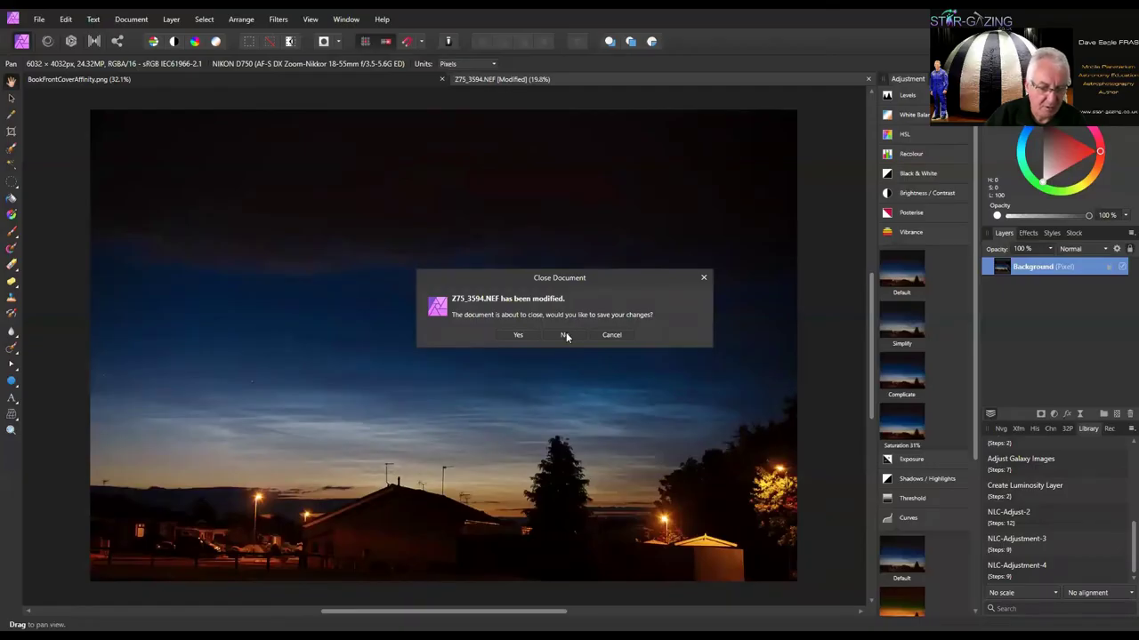
# Discard the edits, then reopen Z75_3594.NEF from Open Recent and develop it again.
pyautogui.click(564, 335)
pyautogui.click(39, 18)
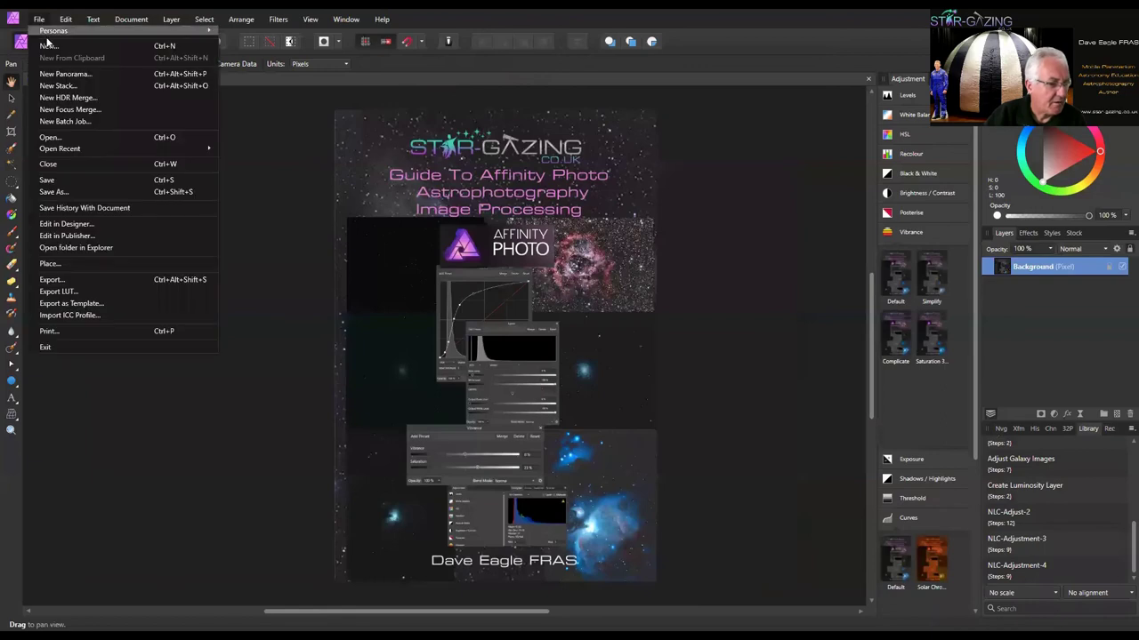
pyautogui.moveTo(67, 150)
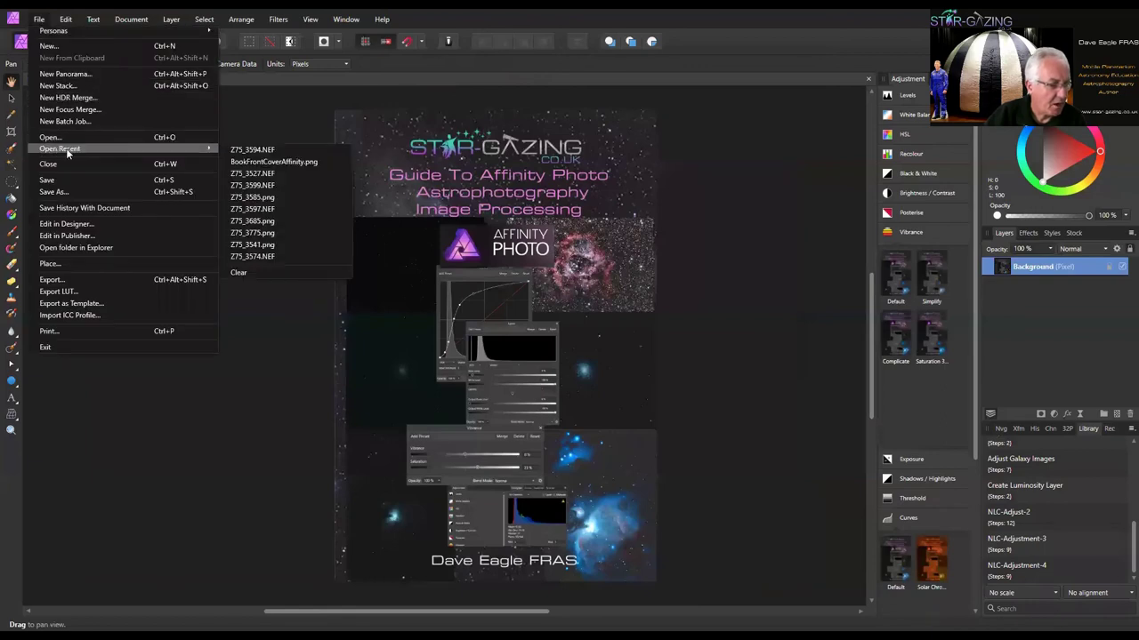
pyautogui.click(239, 150)
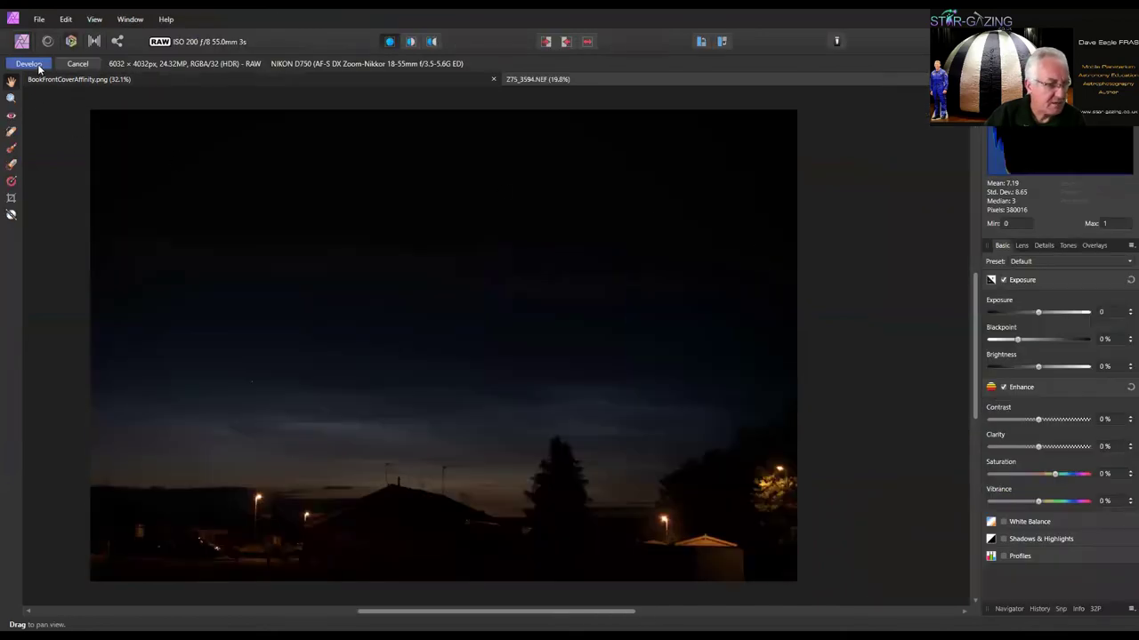
pyautogui.click(28, 63)
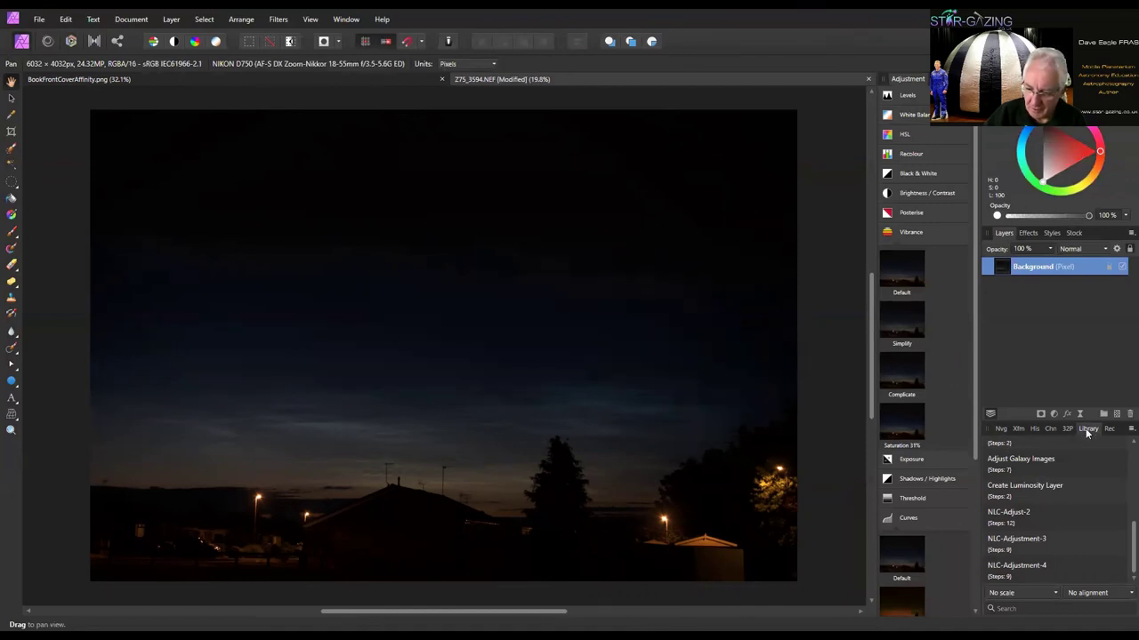
# Play the NLC-Adjustment-4 macro from the Library on the freshly developed photo.
pyautogui.click(1030, 573)
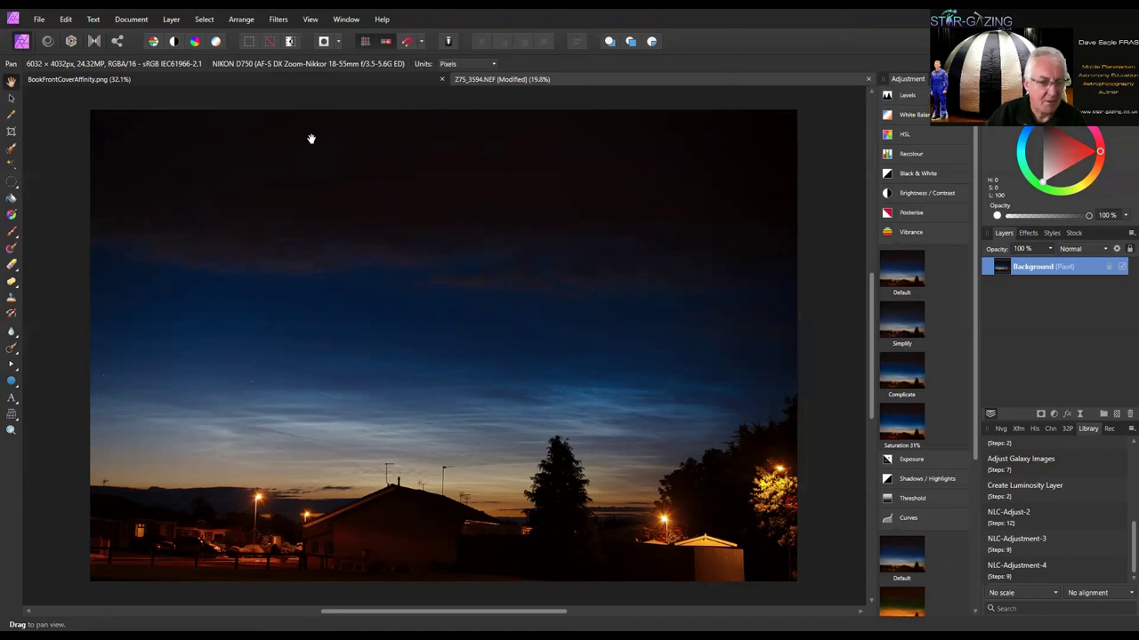
# Bring the BookFrontCoverAffinity.png cover document to the front, leaving Z75_3594.NEF open.
pyautogui.click(298, 81)
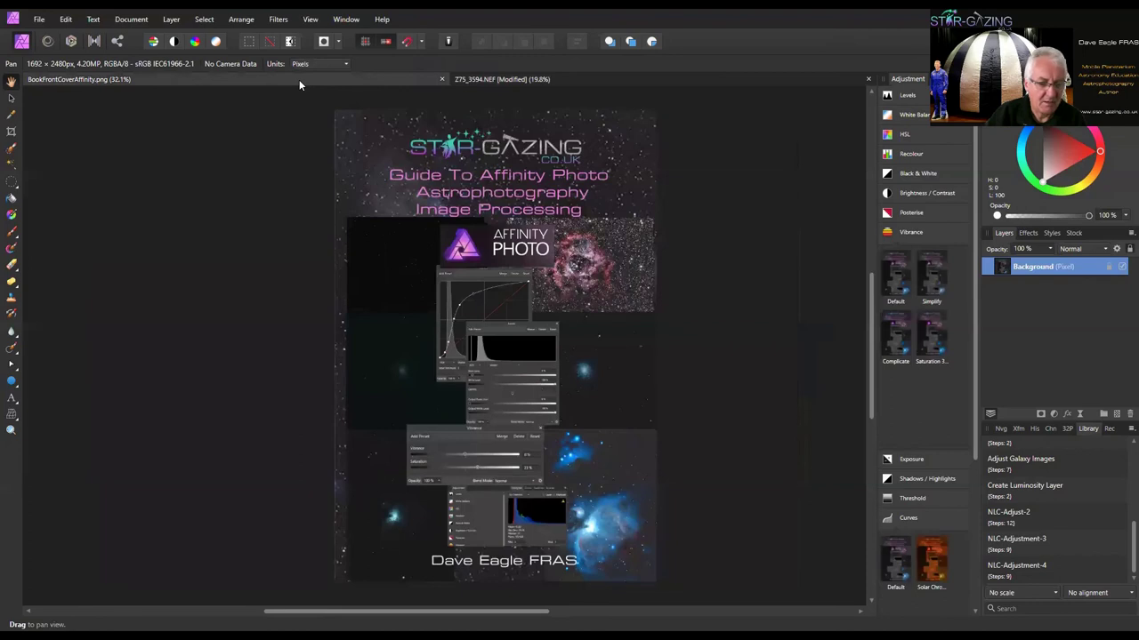